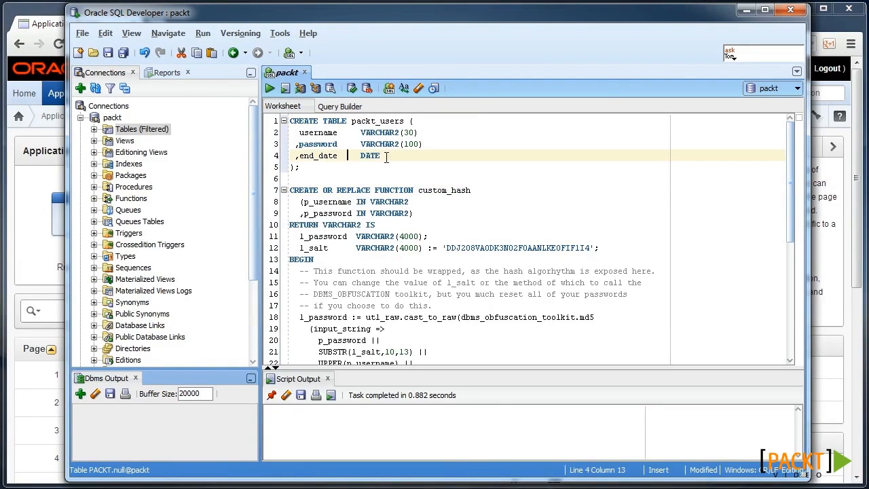
Step: Run the CREATE TABLE statement for packt_users with username, password and end_date columns
key(ctrl+Return)
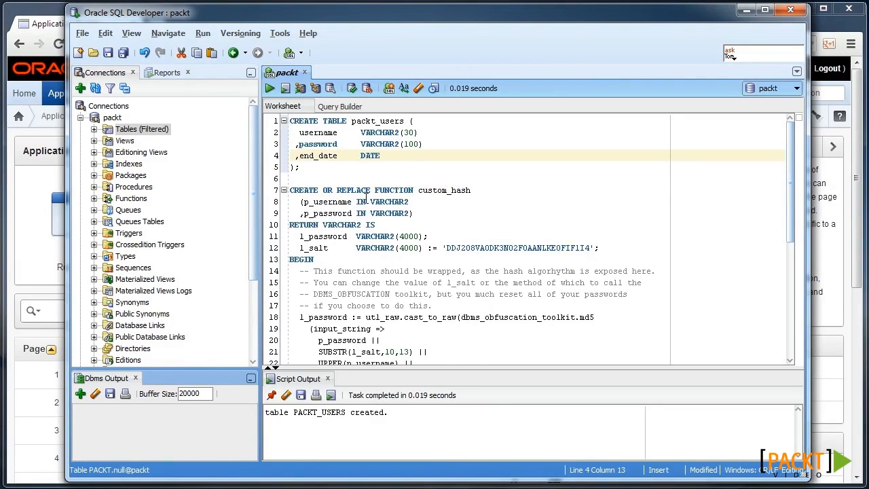
Step: Compile the custom_hash password-hashing function
scroll(374, 224, down, 1)
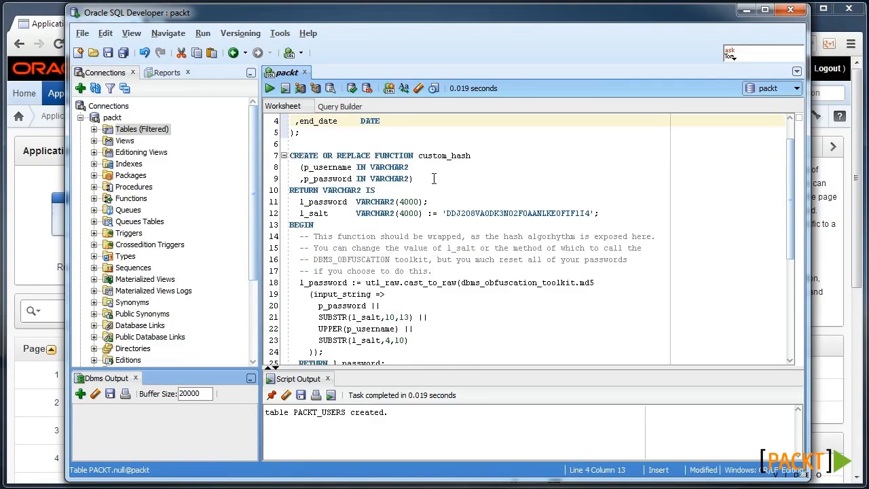
click(380, 247)
scroll(380, 257, down, 1)
key(ctrl+Return)
Step: Compile the packt_users_bu trigger, applying the bind prompt without values
scroll(380, 257, down, 2)
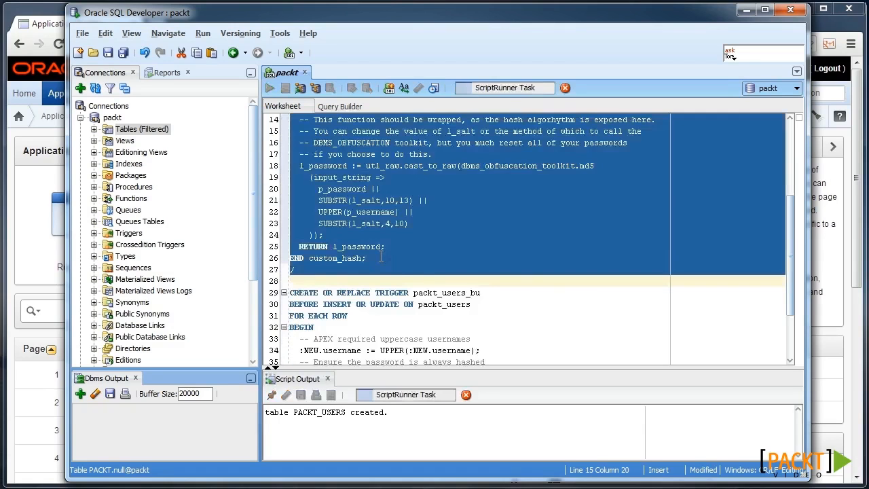
scroll(378, 245, down, 3)
click(407, 226)
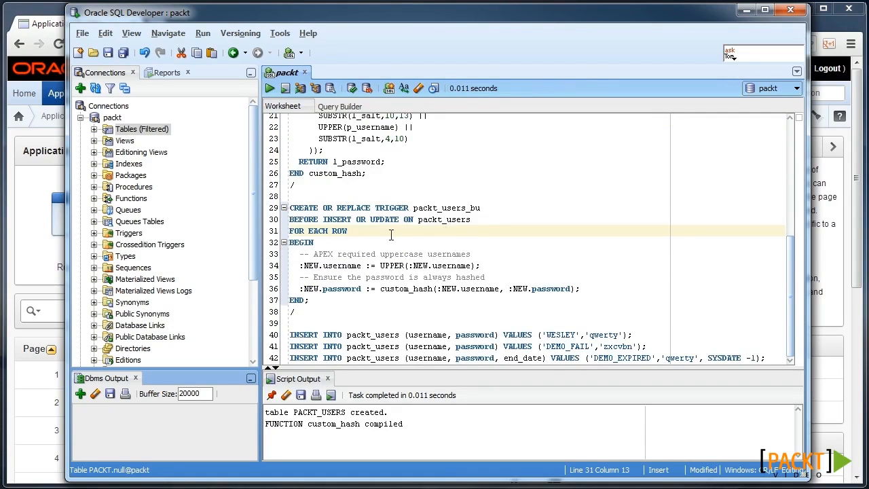
key(ctrl+Return)
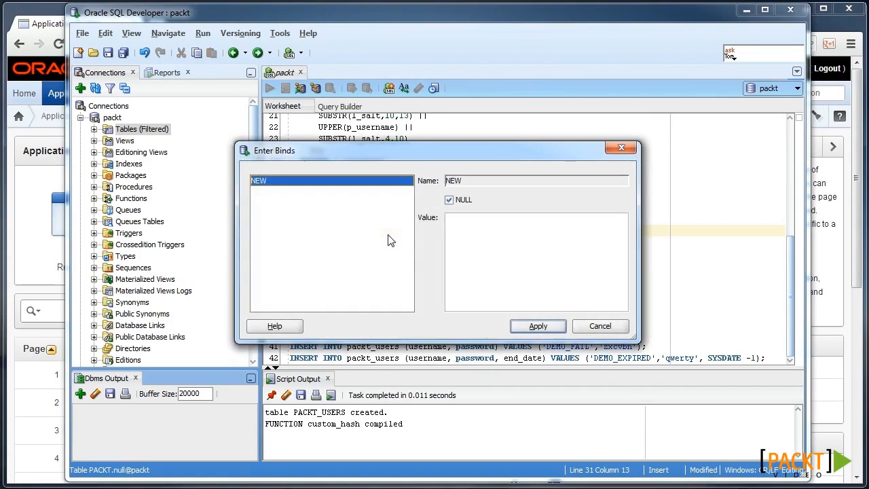
click(547, 328)
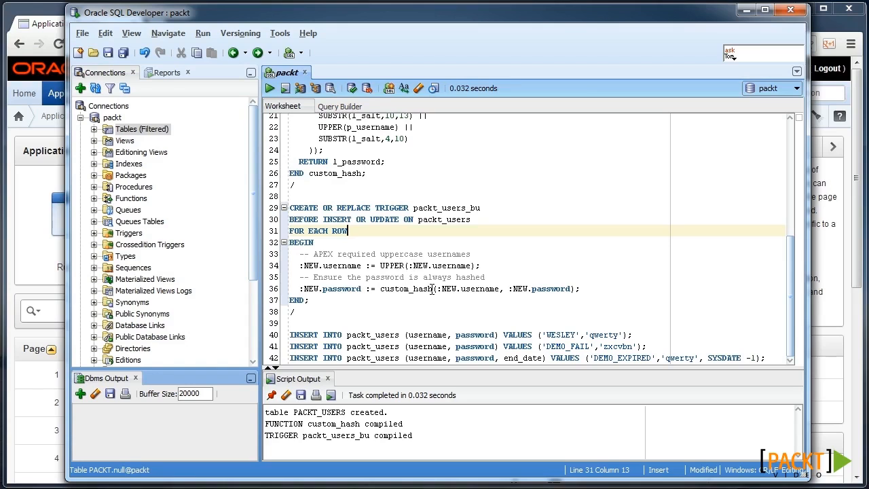
Step: Insert the three test users (valid user, DEMO_FAIL, DEMO_EXPIRED) and commit
click(363, 335)
key(ctrl+Return)
click(363, 347)
key(ctrl+Return)
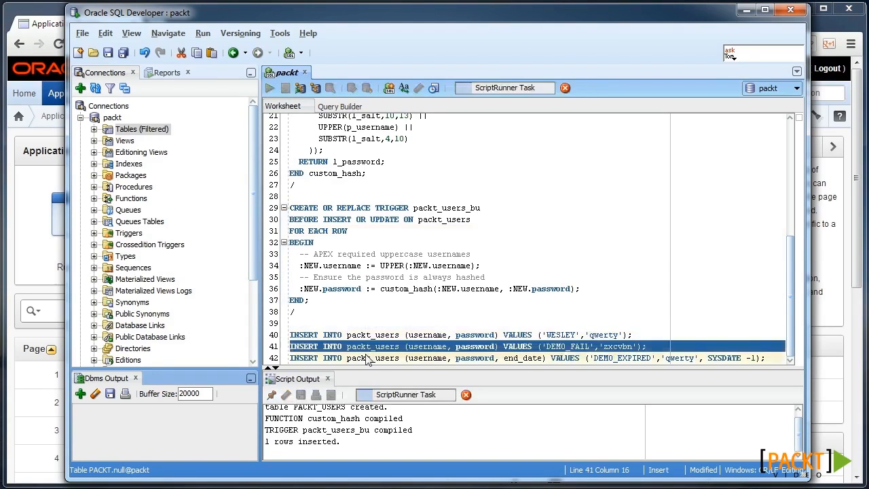
click(366, 358)
key(ctrl+Return)
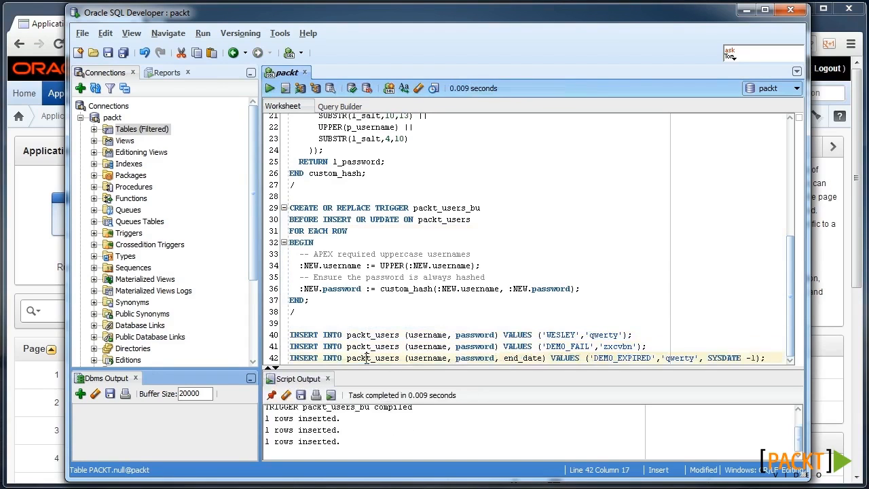
click(351, 88)
Step: Open Application 114's Security Attributes from Shared Components and review the current authentication scheme
click(746, 9)
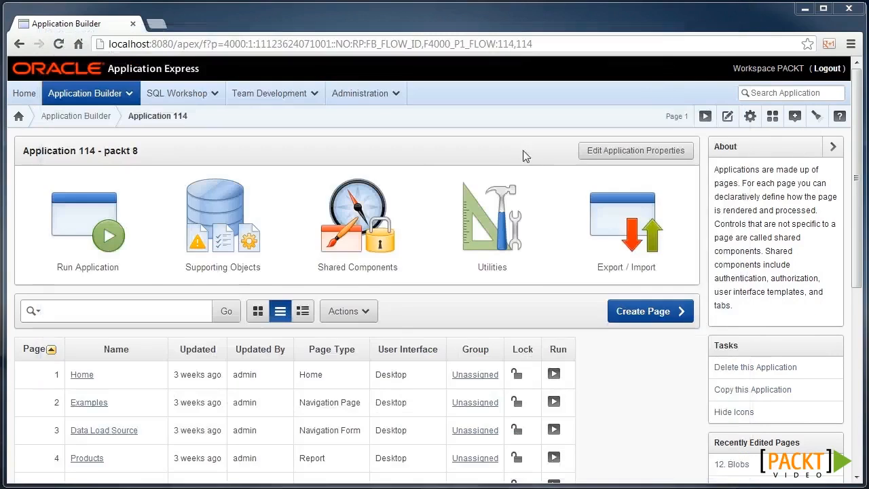
click(372, 260)
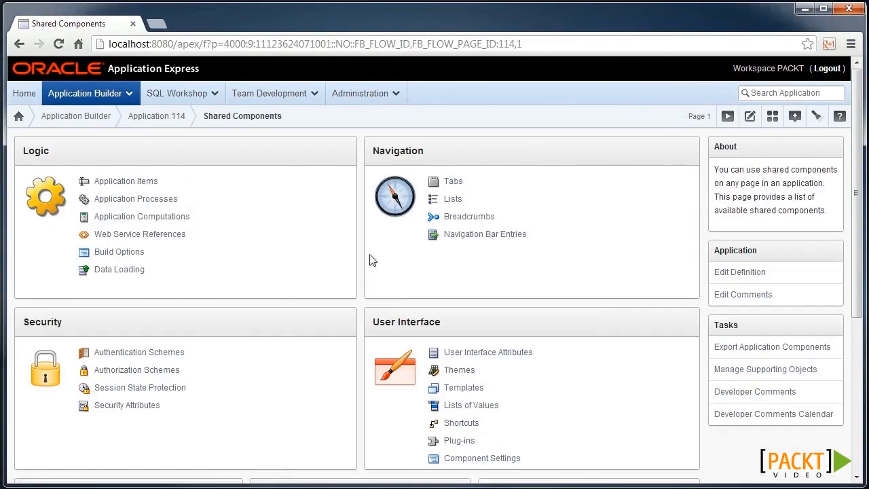
click(127, 405)
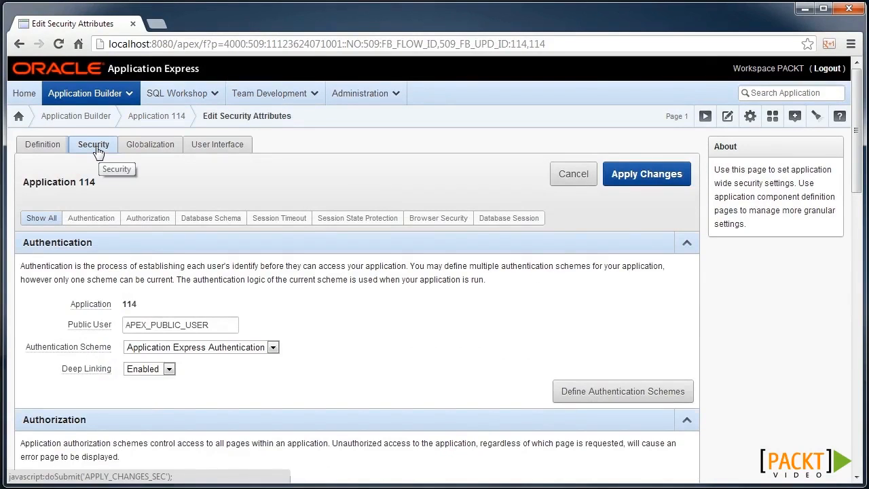
scroll(231, 288, down, 3)
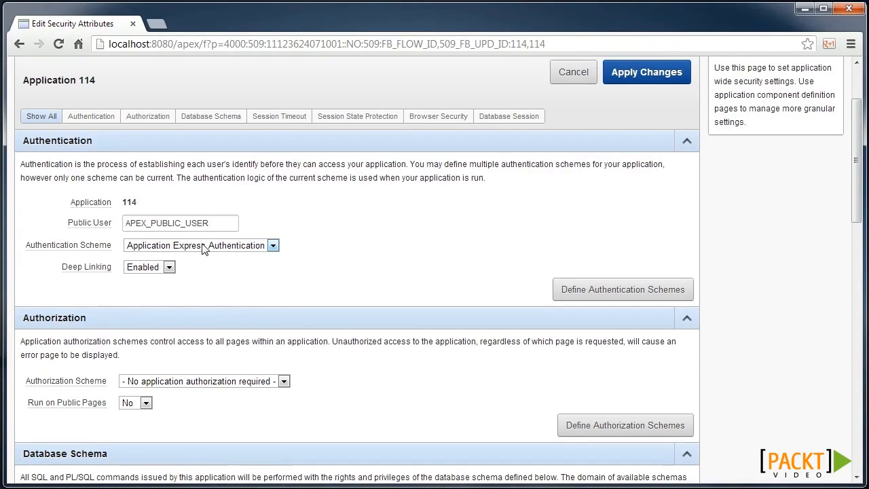
scroll(197, 258, down, 3)
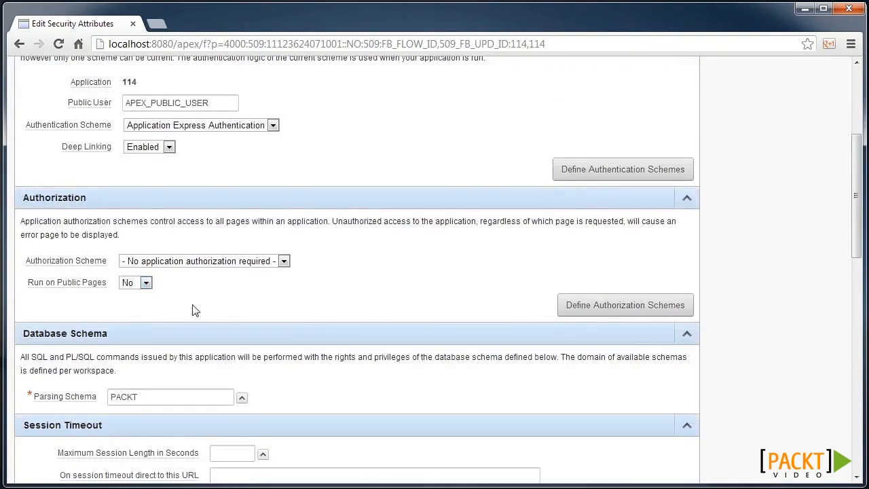
scroll(195, 310, down, 2)
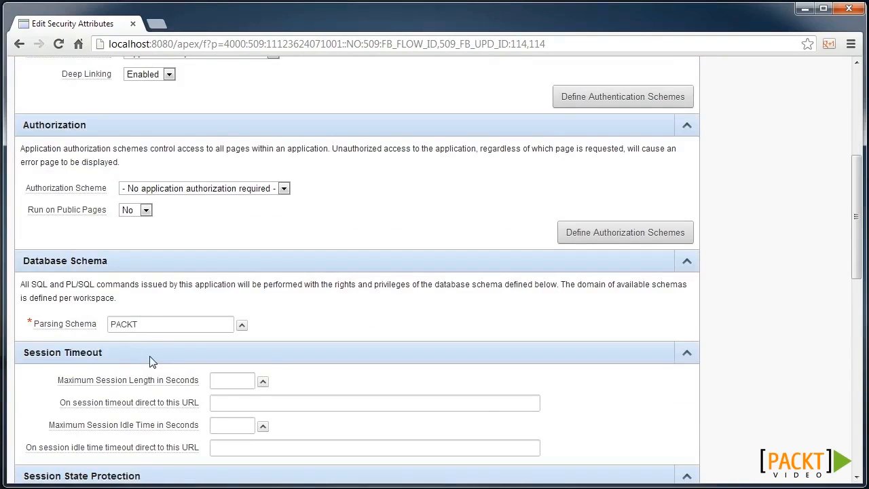
scroll(151, 361, up, 3)
Step: Start a gallery-based authentication scheme named 'Custom auth' and list the scheme types
click(626, 232)
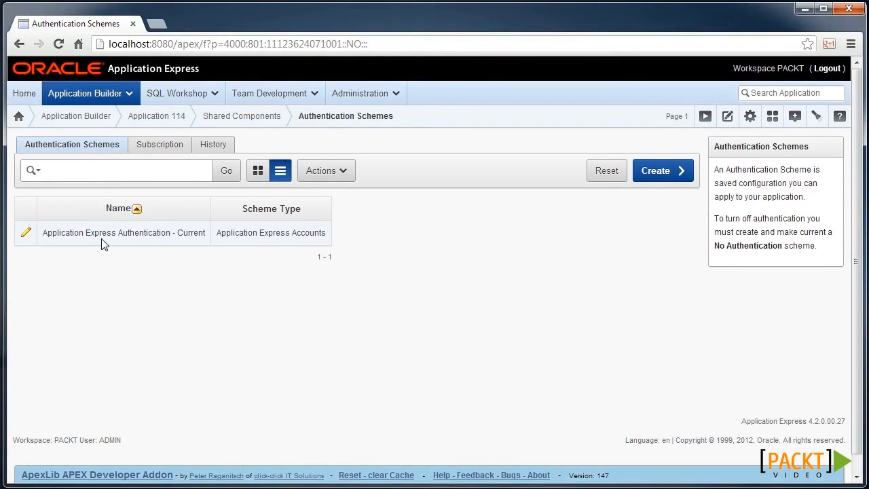
click(660, 178)
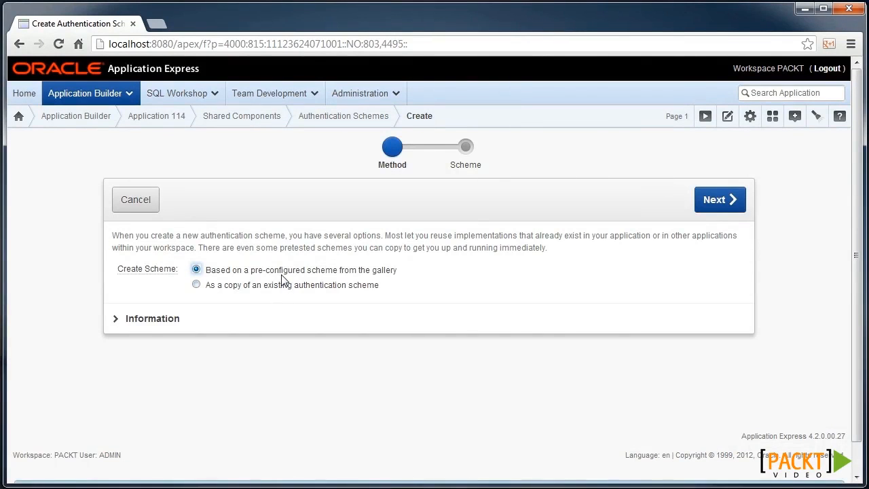
click(720, 200)
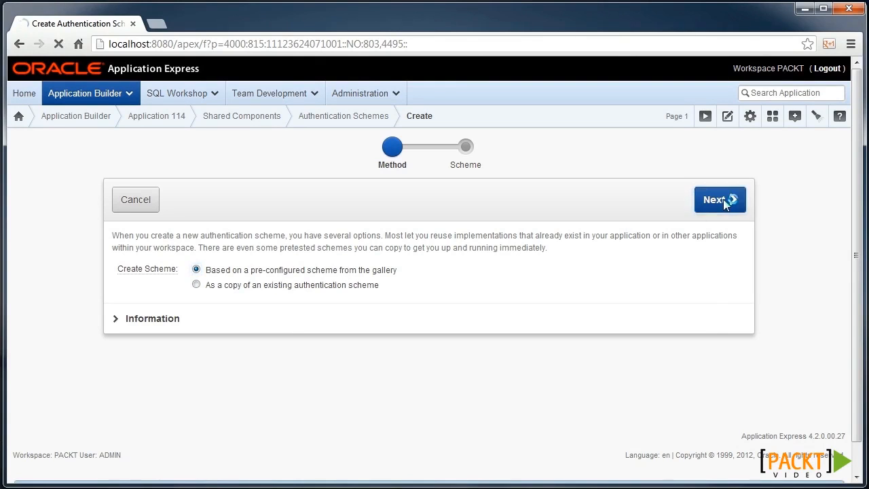
click(148, 232)
text(Custom auth)
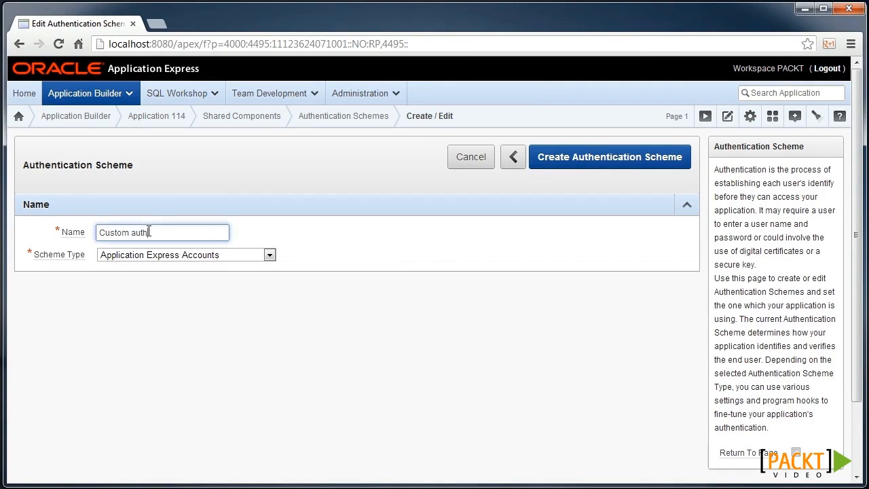
click(186, 255)
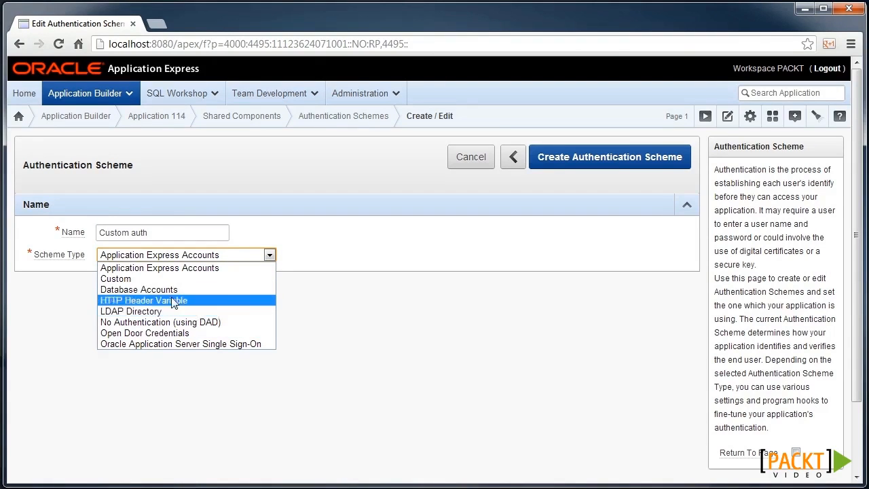
Step: Set the scheme type to Custom and paste the custom_auth function as PL/SQL source
click(146, 283)
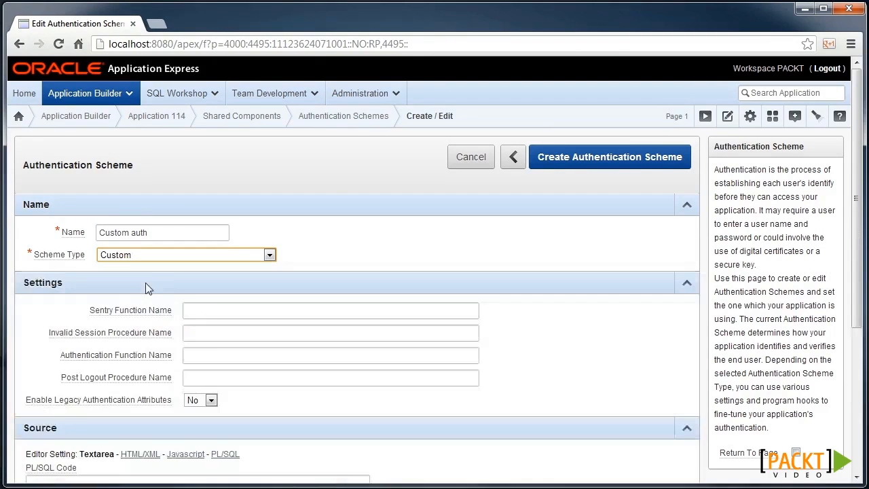
scroll(148, 288, down, 3)
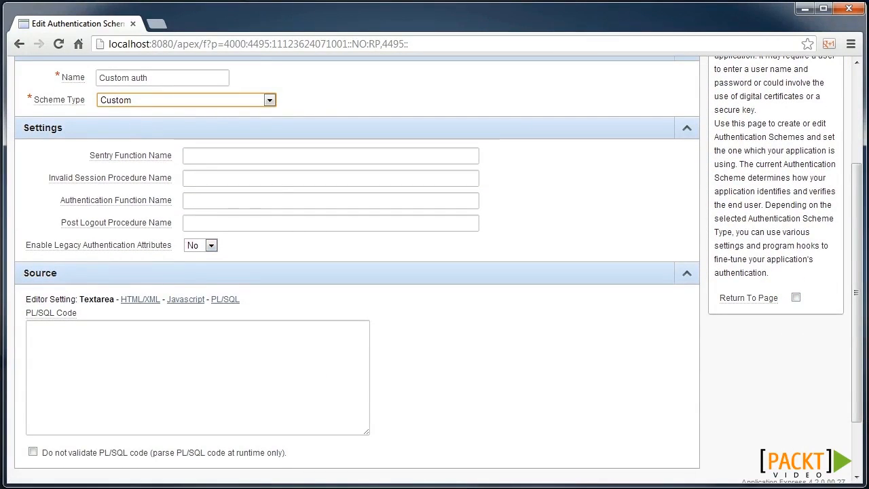
click(113, 373)
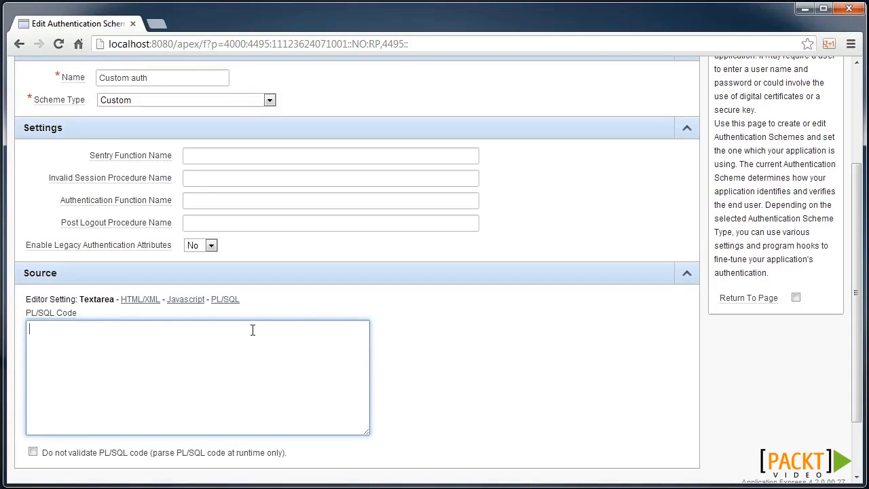
key(ctrl+v)
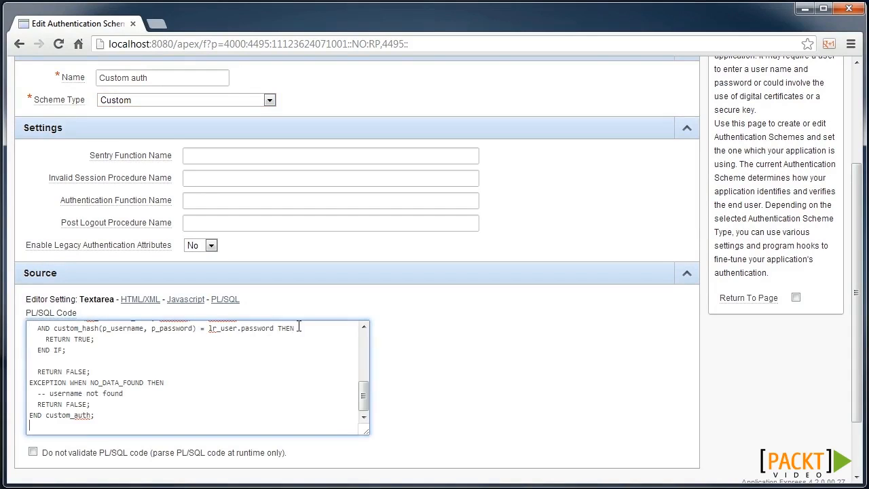
click(224, 300)
scroll(251, 343, down, 3)
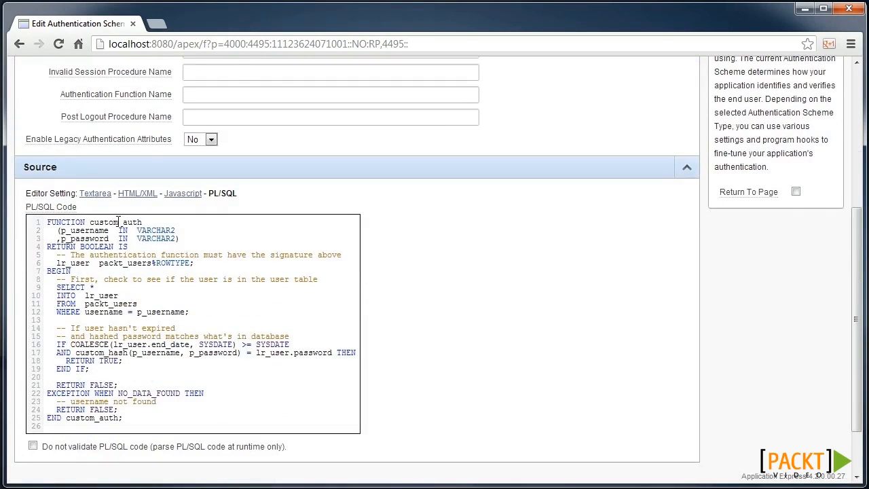
Step: Pick out the function name custom_auth from the source for the authentication function field
drag(48, 247, 34, 222)
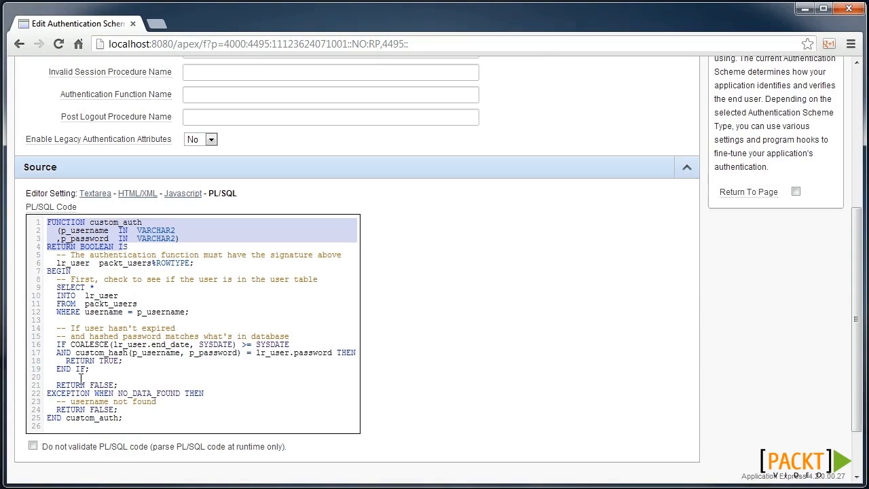
double_click(120, 222)
key(ctrl+c)
scroll(120, 222, up, 2)
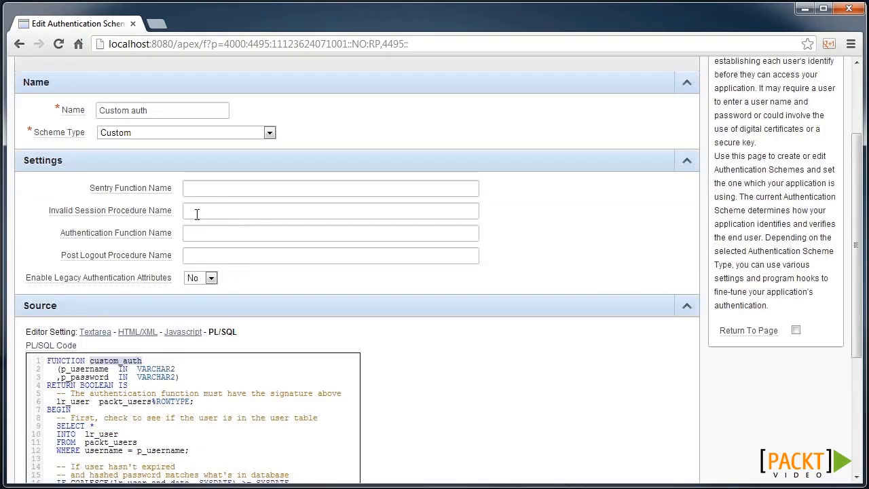
click(197, 233)
Step: Enter custom_auth as the authentication function name, reviewing its help text
key(ctrl+v)
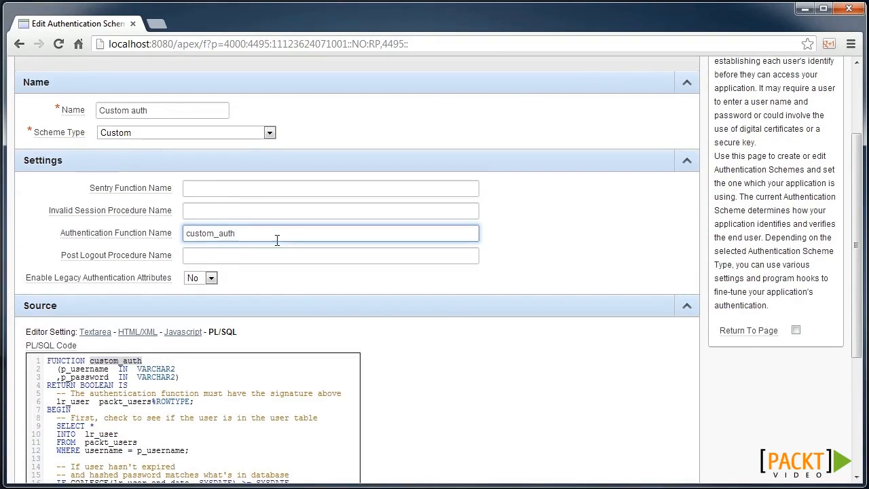
click(165, 233)
scroll(376, 243, down, 8)
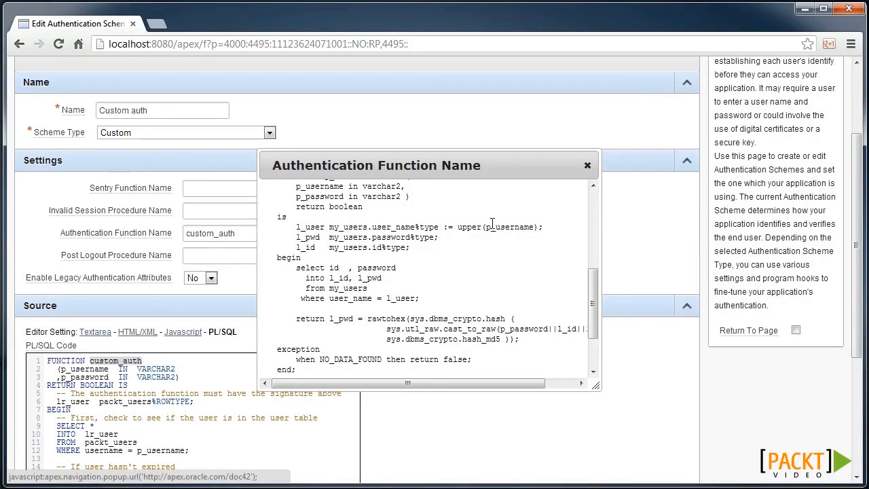
click(588, 165)
scroll(502, 235, up, 3)
Step: Create the Custom auth scheme and go to Application 114's login page
click(599, 165)
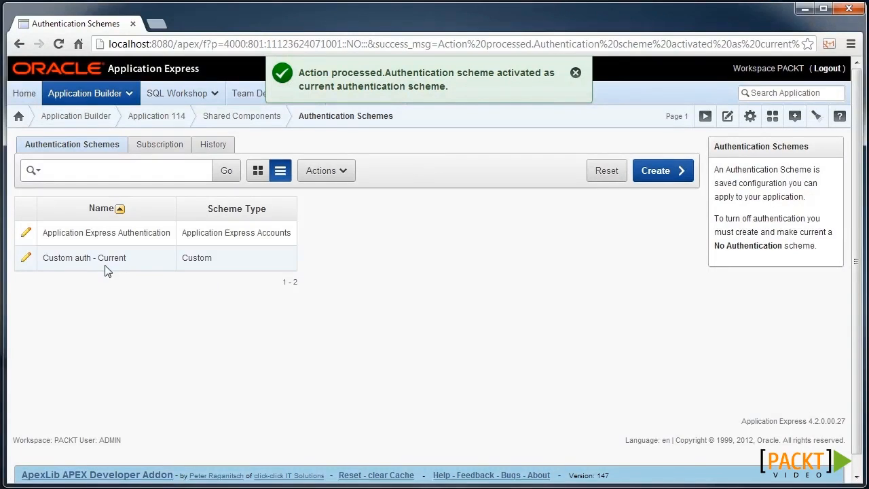
click(804, 9)
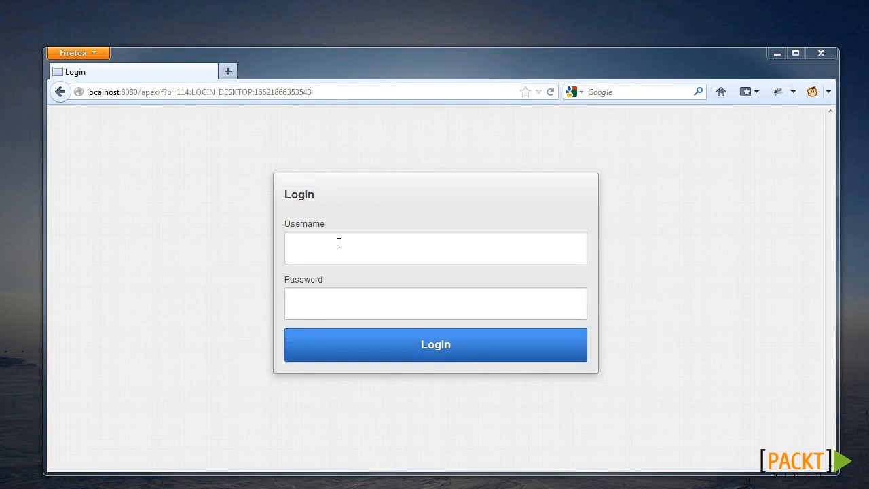
click(339, 244)
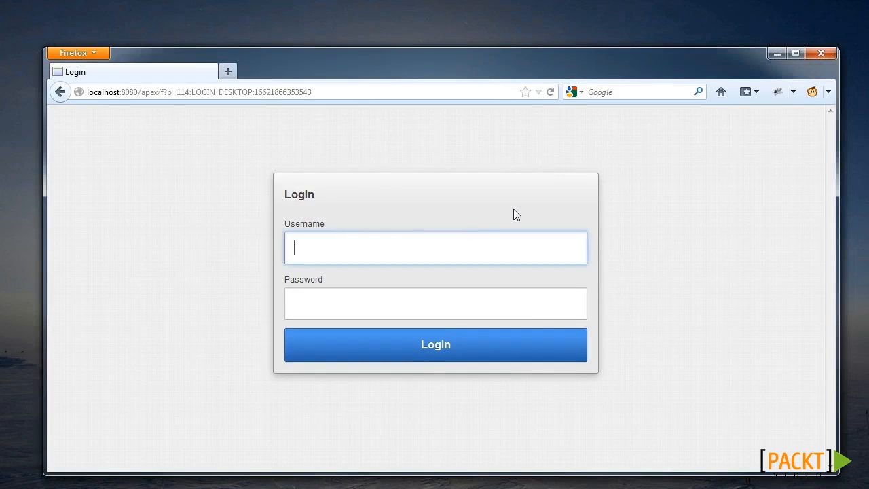
Step: Attempt a login as admin, which is rejected
text(admin)
key(Tab)
text(******)
key(Return)
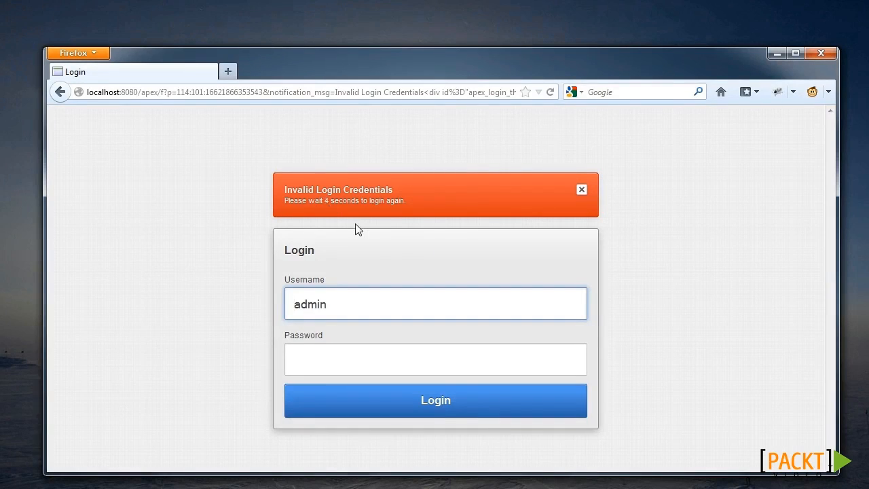
Step: Log in successfully as the valid test user with its password
key(ctrl+a)
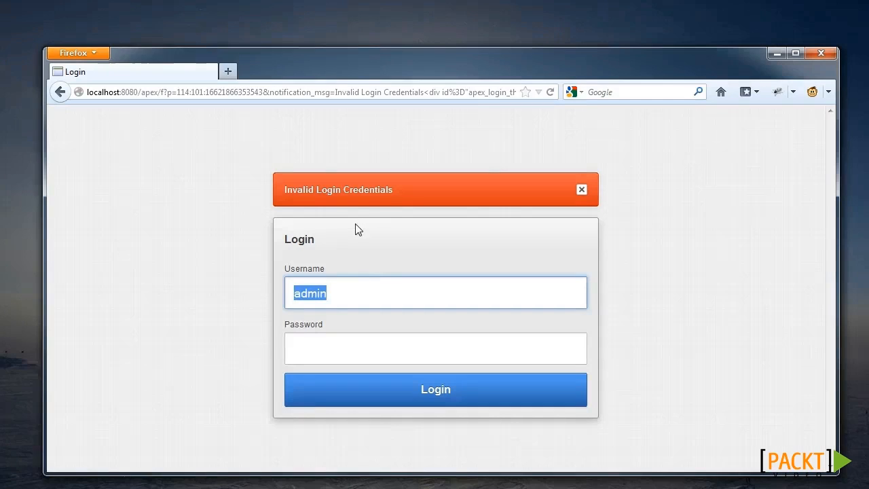
text(wesley)
key(Tab)
text(••••••)
click(437, 390)
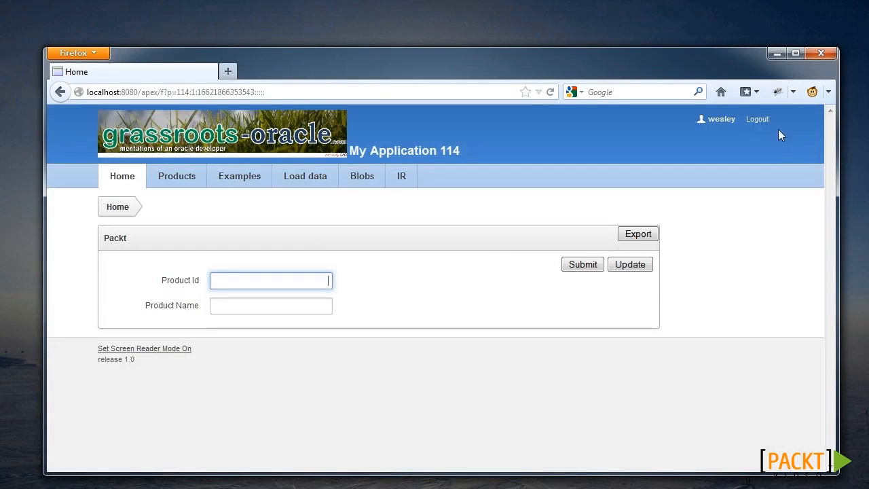
Step: Log out and attempt a login as demo_fail, which is rejected
click(758, 127)
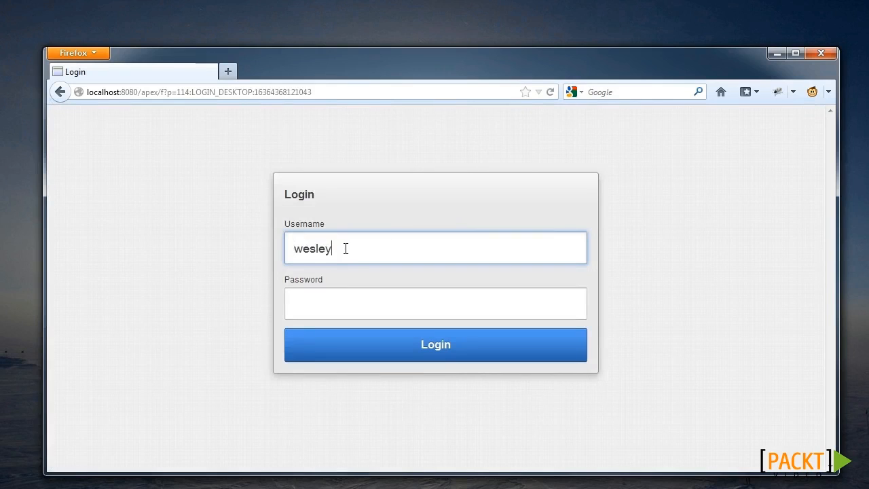
drag(345, 246, 276, 247)
text(demo_fail)
key(Tab)
text(•••••••)
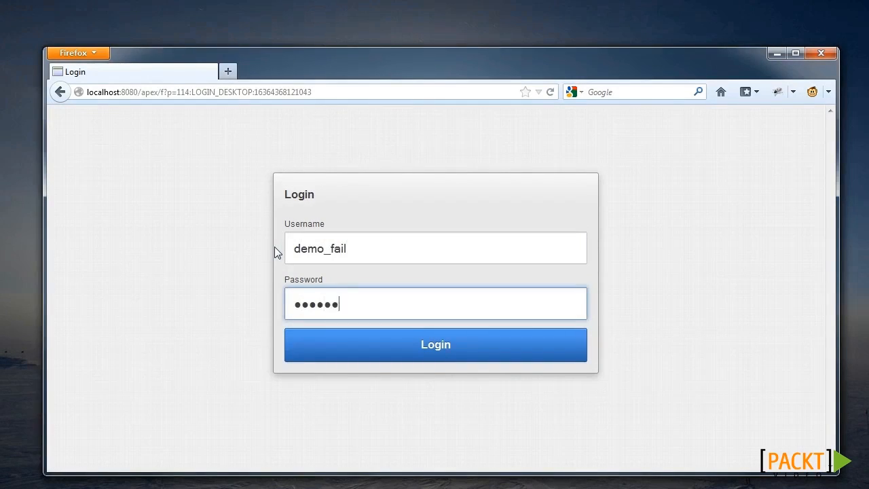
click(391, 341)
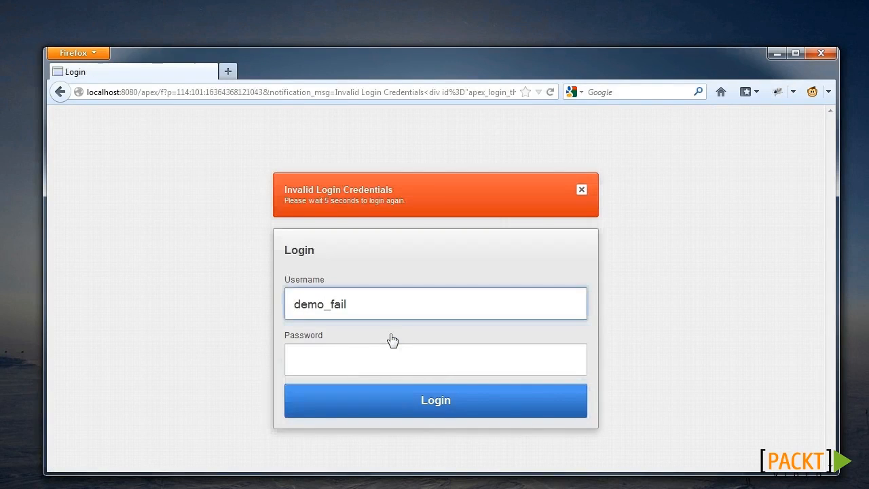
Step: Attempt a login as demo_expired, which is also rejected as invalid
key(ctrl+shift+Left)
text(expired)
key(Tab)
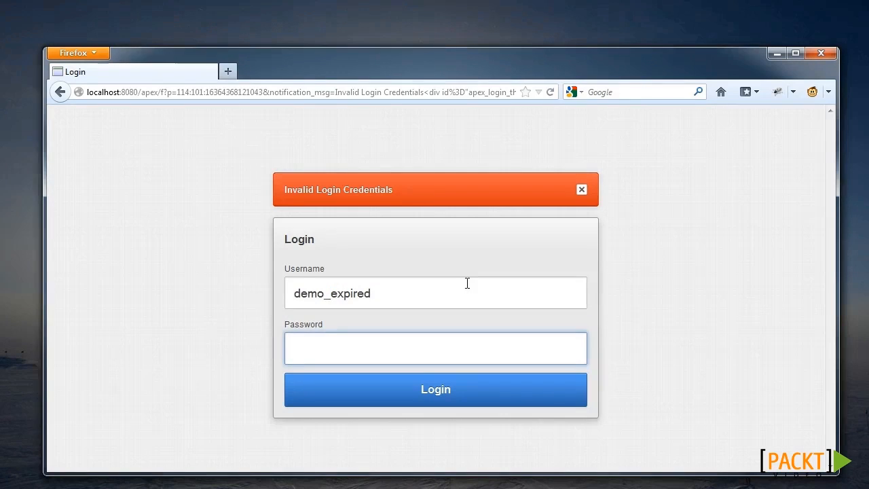
text(oracle)
key(Return)
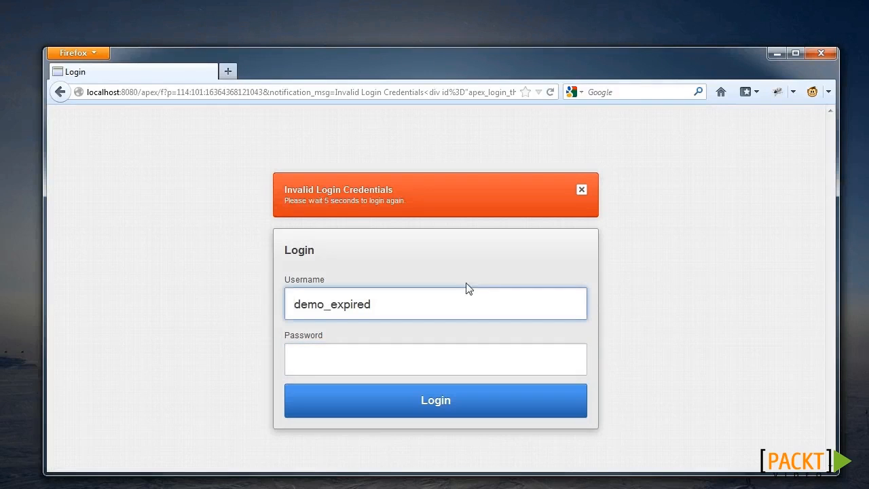